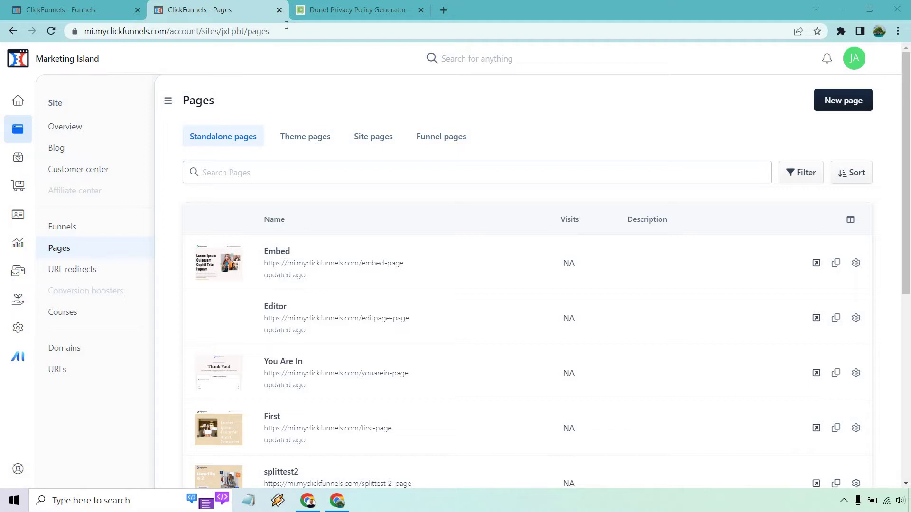
# Look over the funnel page's footer, then return to the site's pages list.
pyautogui.click(76, 10)
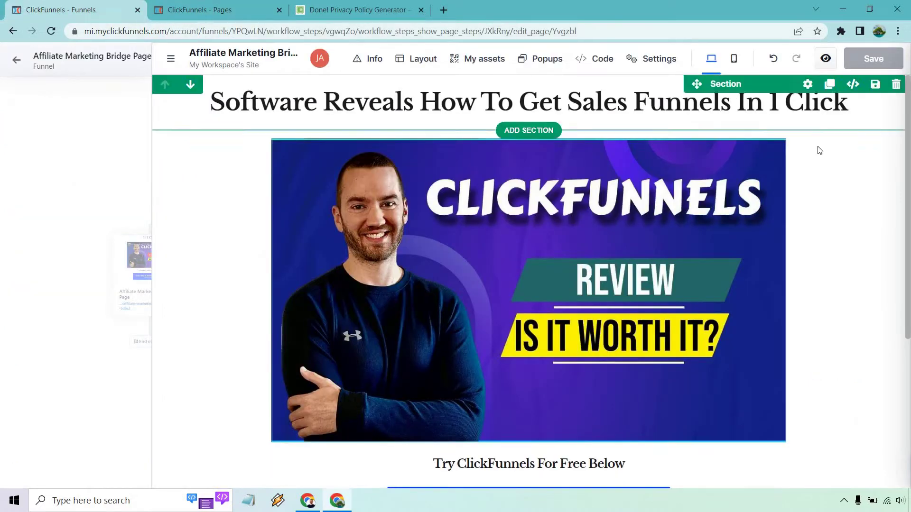
pyautogui.scroll(-5, 844, 197)
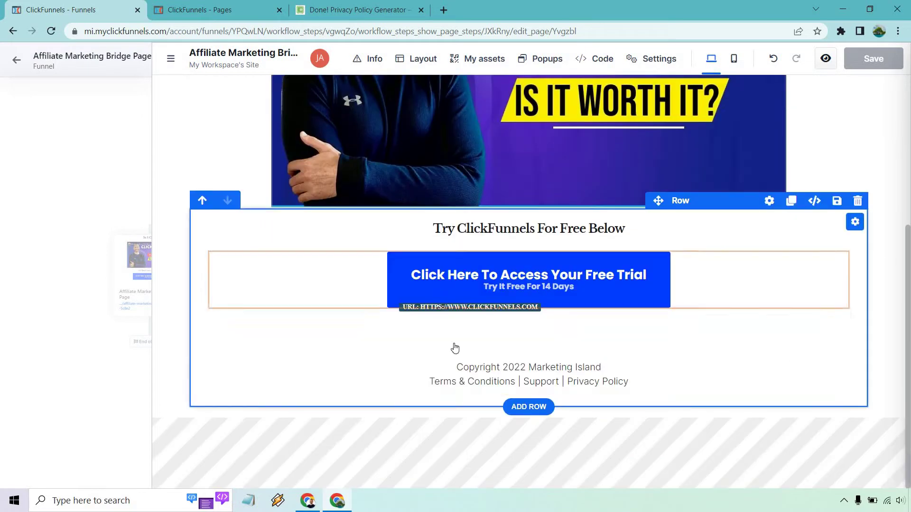
pyautogui.scroll(5, 834, 148)
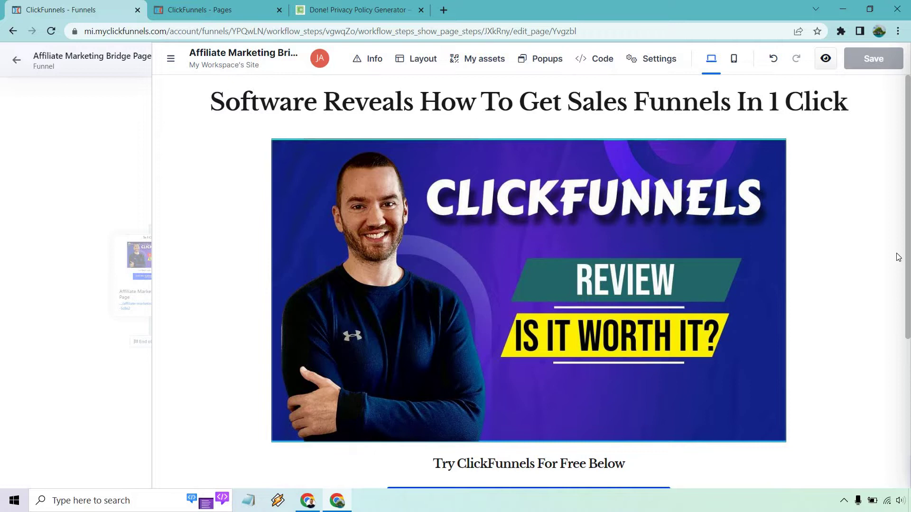
pyautogui.scroll(-5, 816, 280)
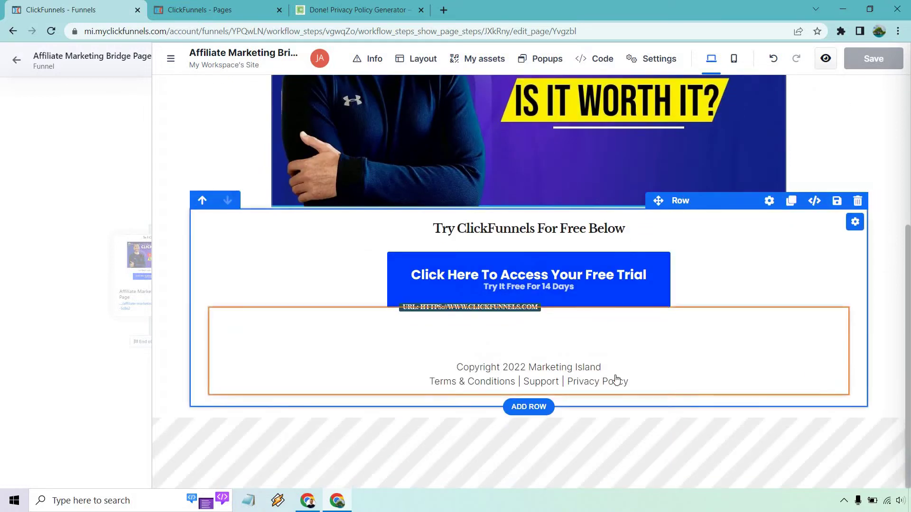
pyautogui.scroll(5, 797, 252)
pyautogui.click(202, 9)
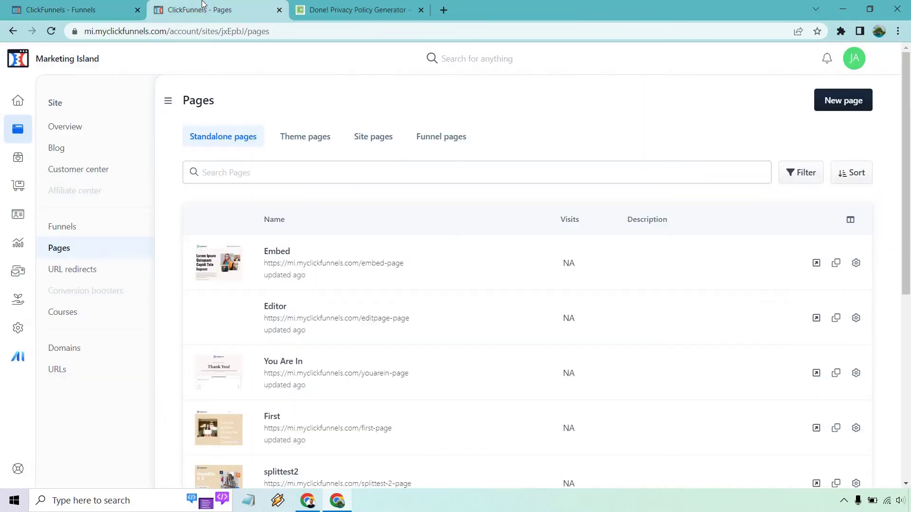
# Start a blank standalone page and paste in the name Privacy Policy.
pyautogui.click(17, 128)
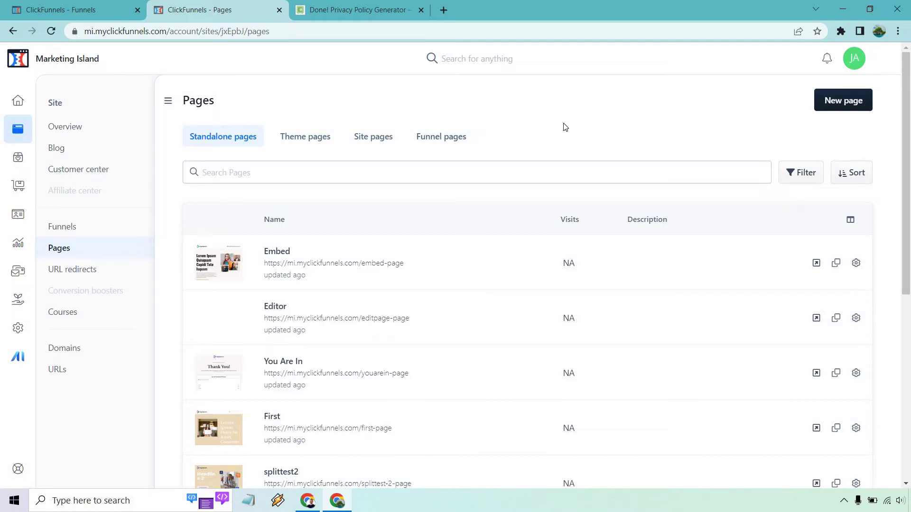
pyautogui.click(829, 106)
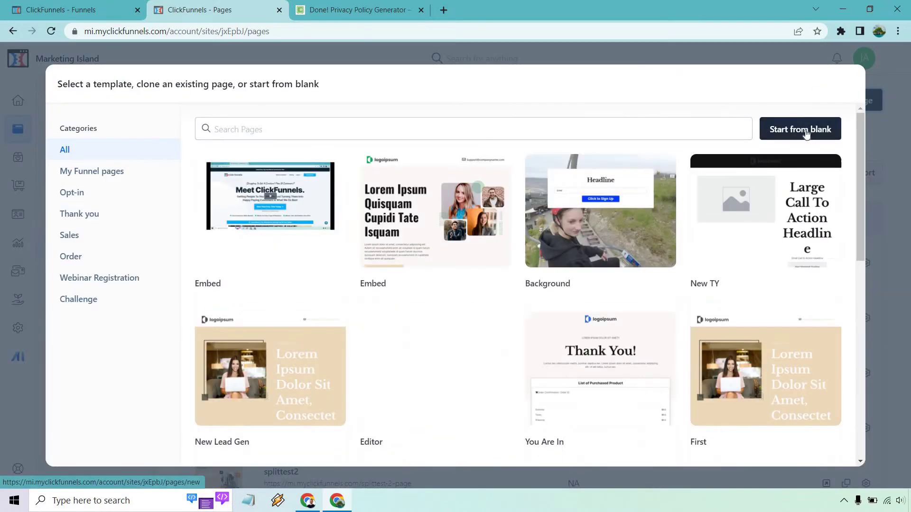
pyautogui.click(805, 133)
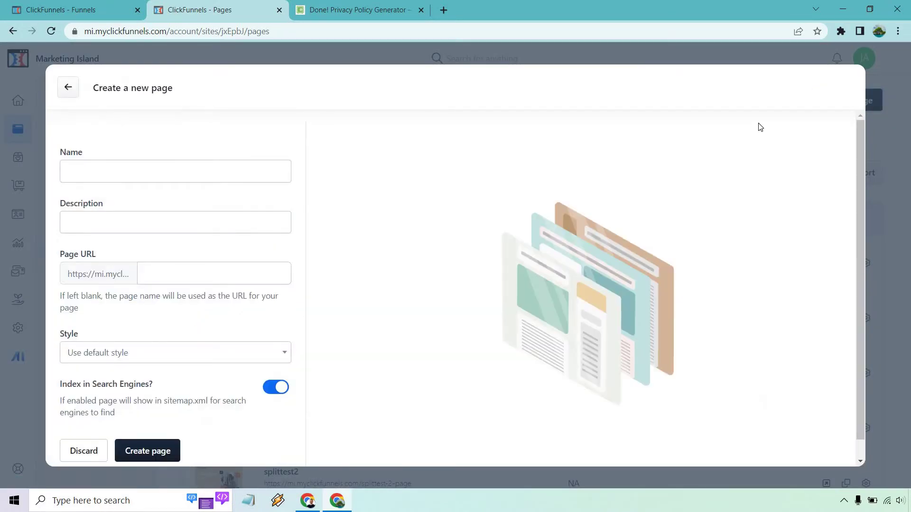
pyautogui.click(143, 164)
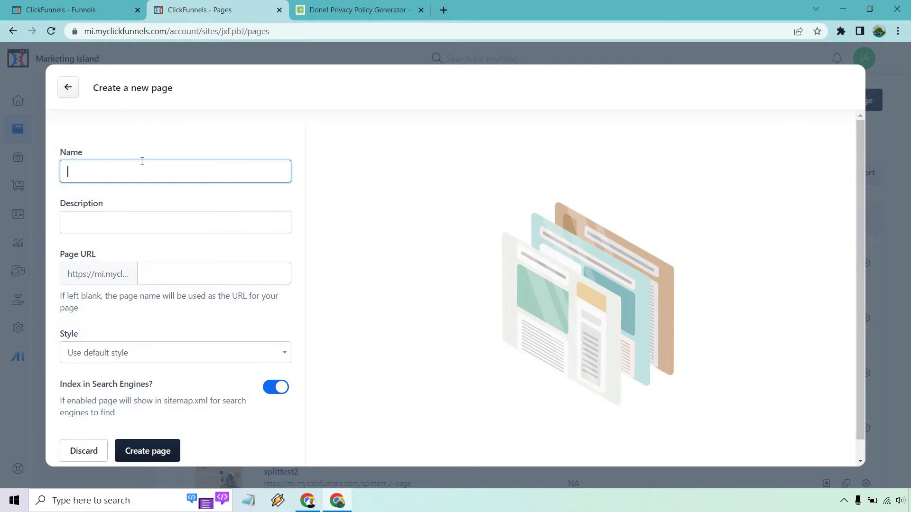
pyautogui.write('Privacy Policy')
pyautogui.scroll(-1, 203, 195)
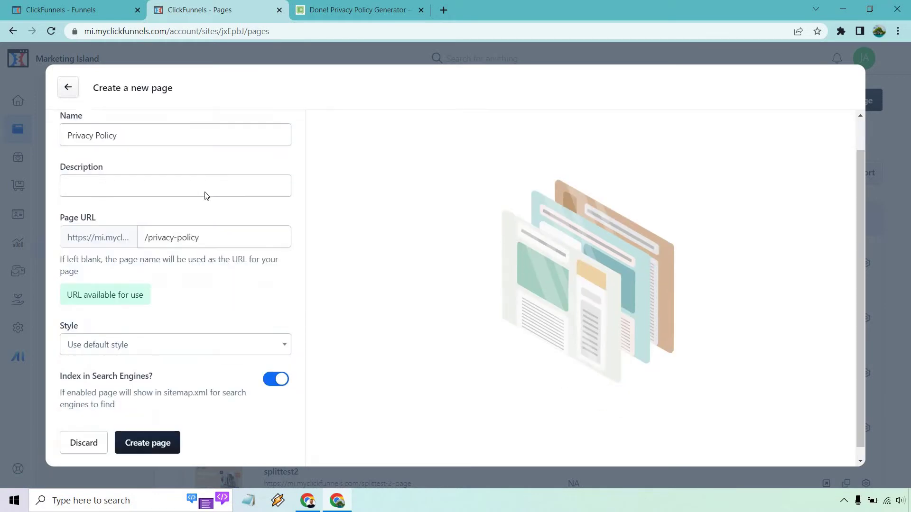
# Create the page and add a wide section with a one-column row and headline.
pyautogui.click(146, 432)
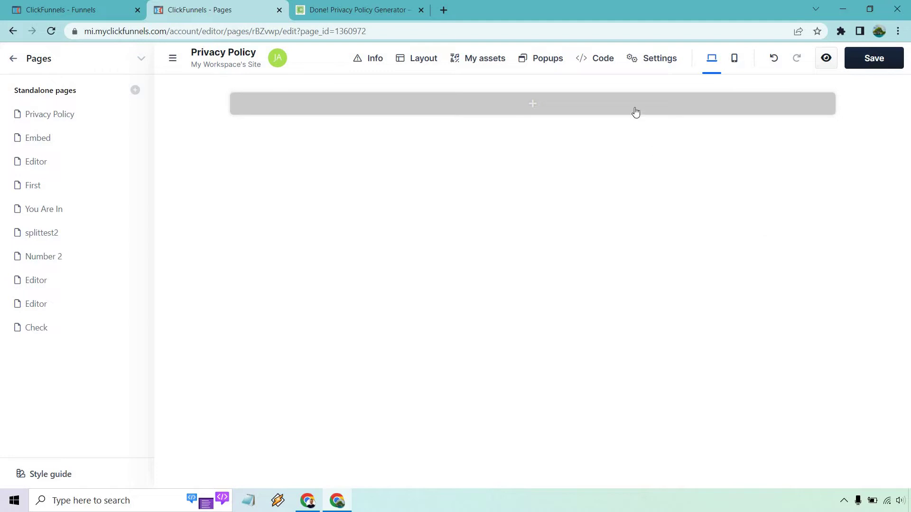
pyautogui.click(632, 104)
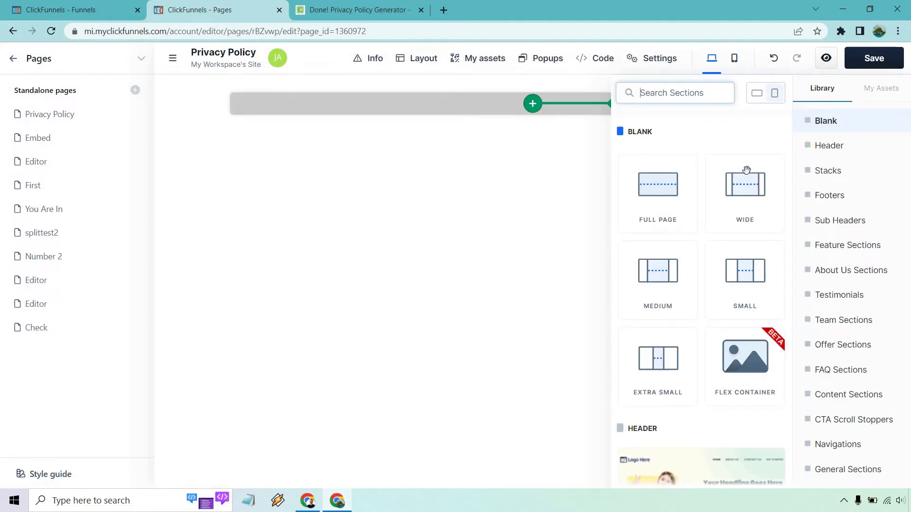
pyautogui.click(749, 192)
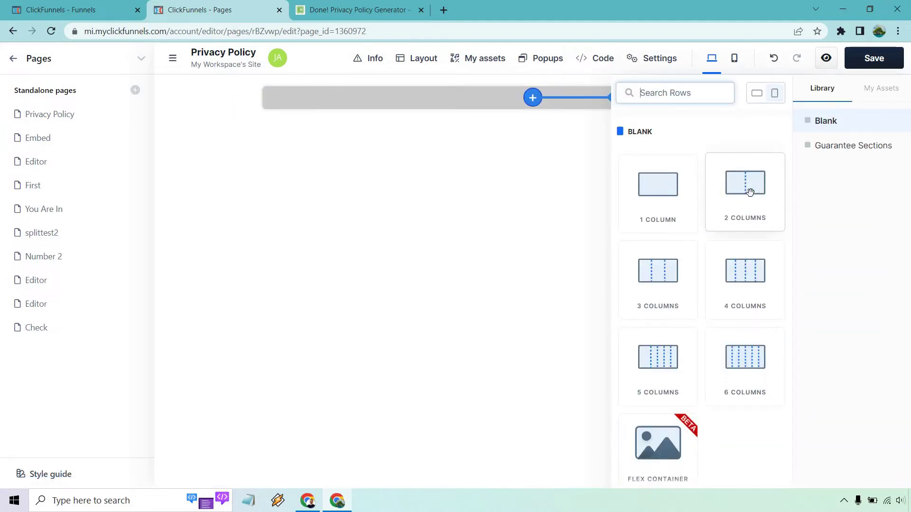
pyautogui.click(683, 195)
pyautogui.click(667, 188)
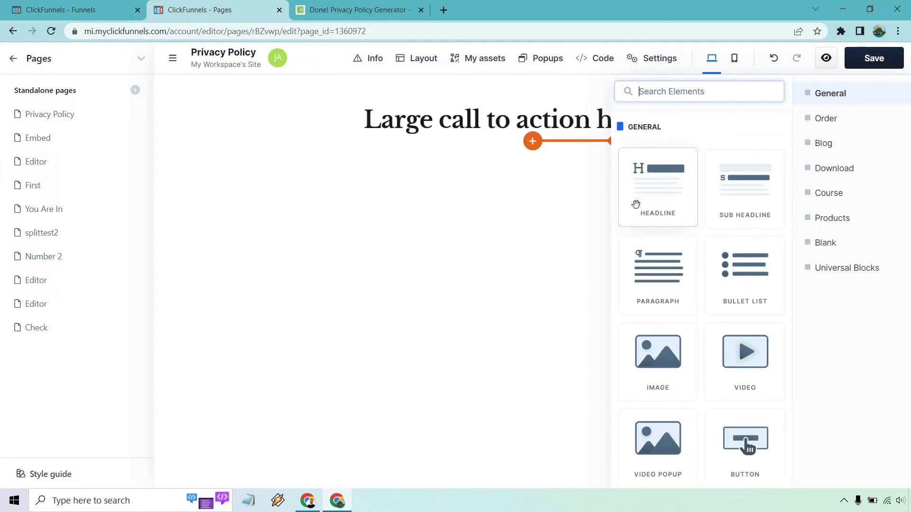
# Retitle the headline 'Privacy Policy' and add a paragraph below it.
pyautogui.tripleClick(466, 122)
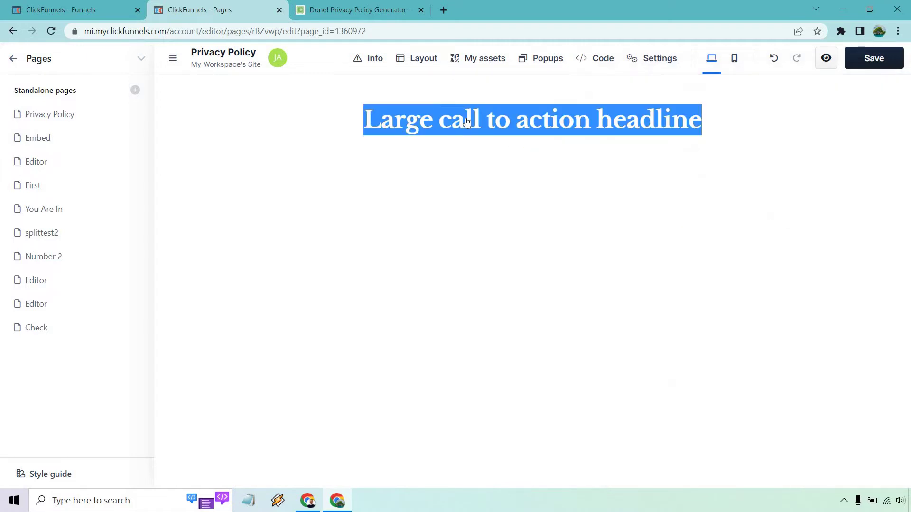
pyautogui.tripleClick(491, 124)
pyautogui.write('P')
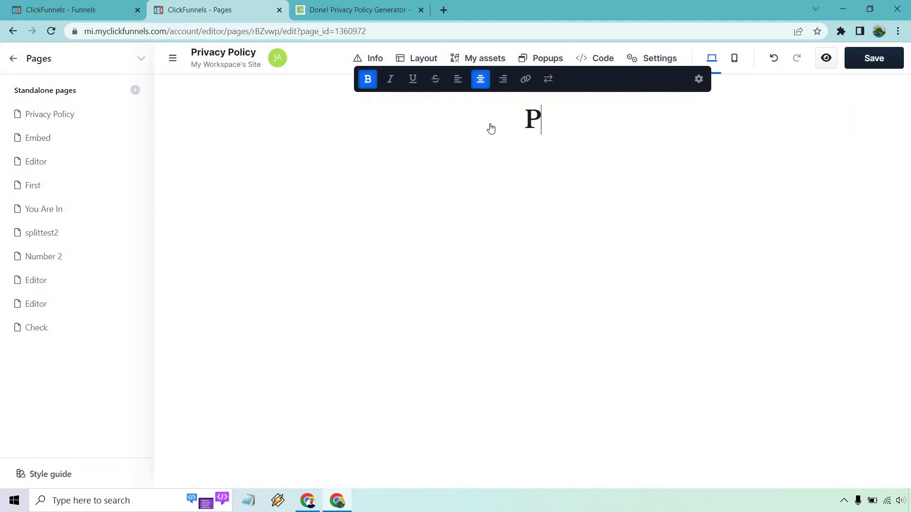
pyautogui.write('rivacy Policy')
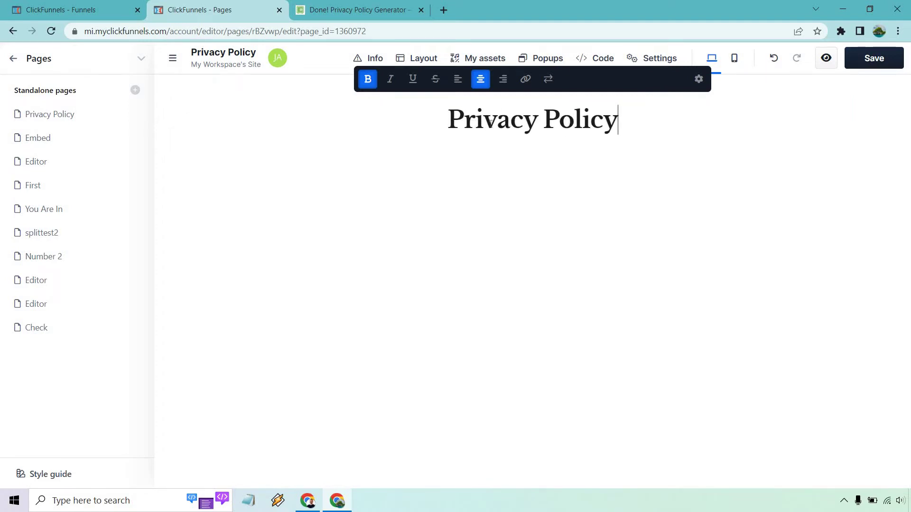
pyautogui.click(576, 315)
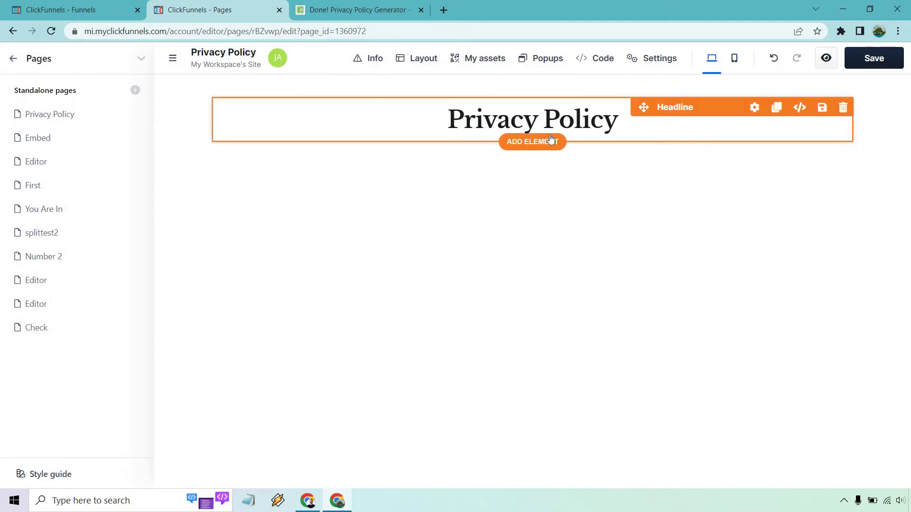
pyautogui.click(552, 142)
pyautogui.click(658, 273)
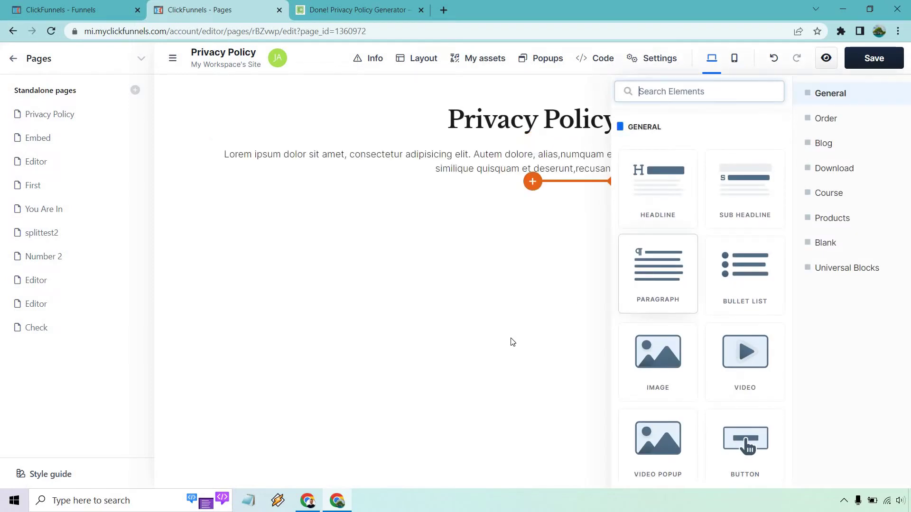
pyautogui.click(513, 341)
# In the generator tab, select the entire previewed Marketing Island privacy policy text.
pyautogui.click(349, 6)
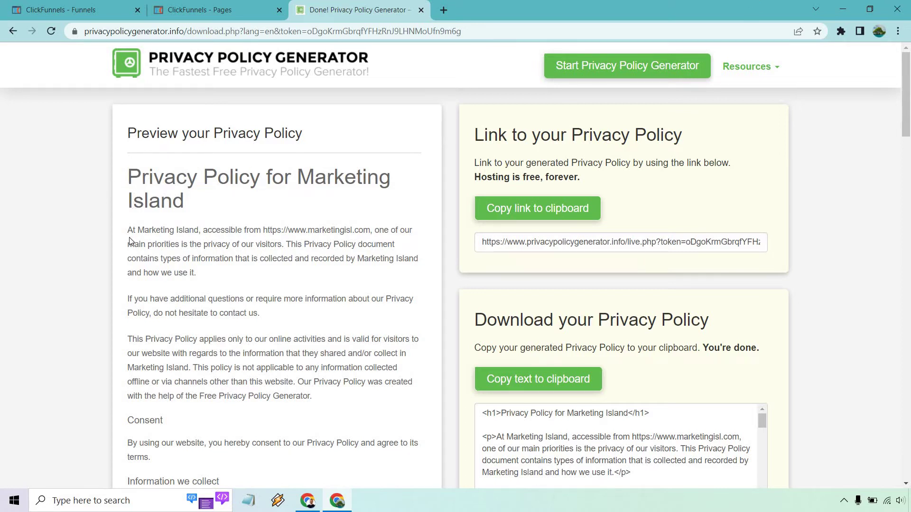
pyautogui.moveTo(129, 230); pyautogui.dragTo(240, 439)
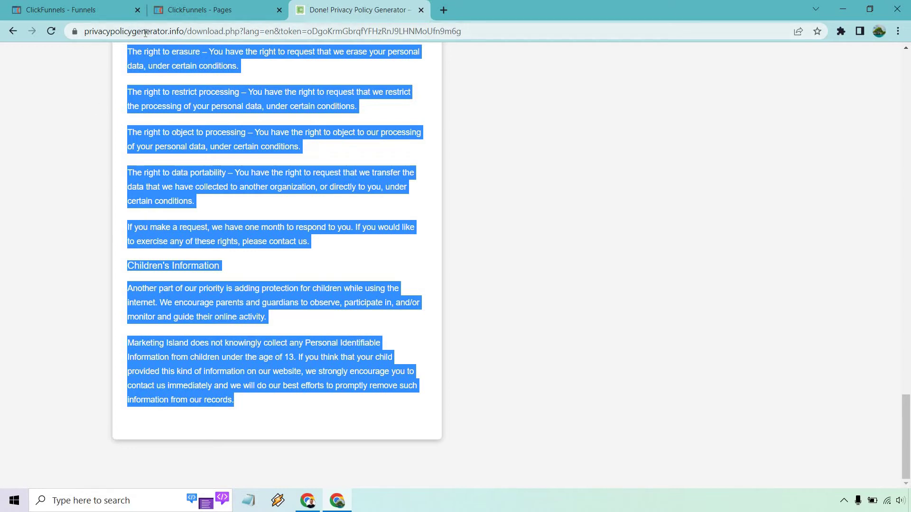
# Replace the page's placeholder paragraph with the pasted privacy policy text.
pyautogui.click(199, 10)
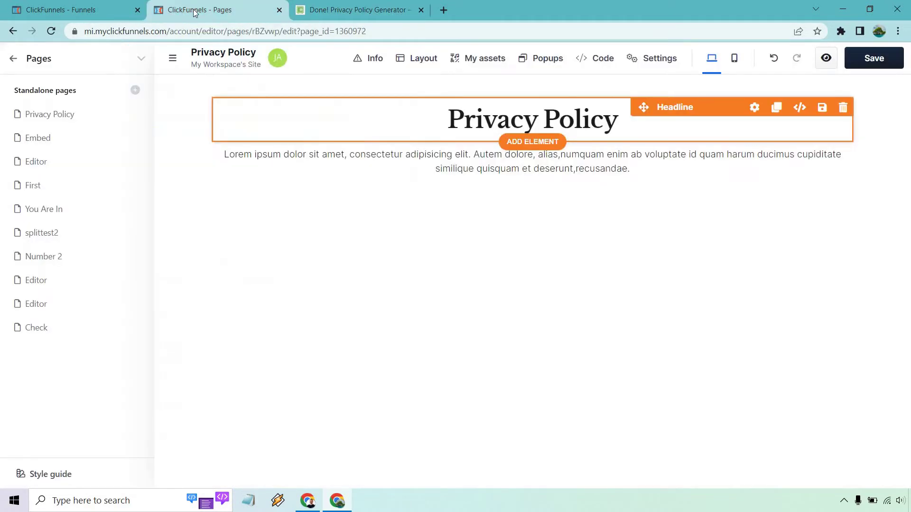
pyautogui.click(457, 167)
pyautogui.hotkey('ctrl', 'a')
pyautogui.hotkey('ctrl', 'v')
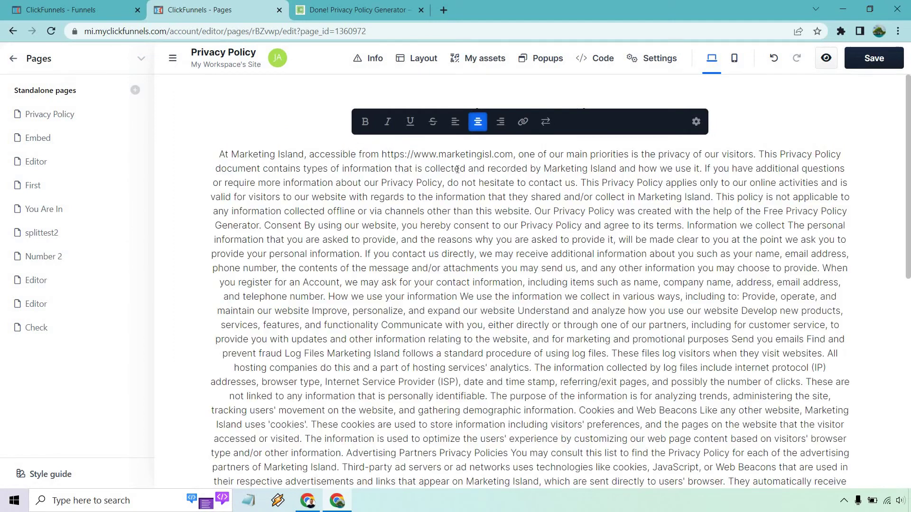
# Return to the generated policy at its top and clear the preview selection.
pyautogui.click(361, 10)
pyautogui.scroll(20, 661, 273)
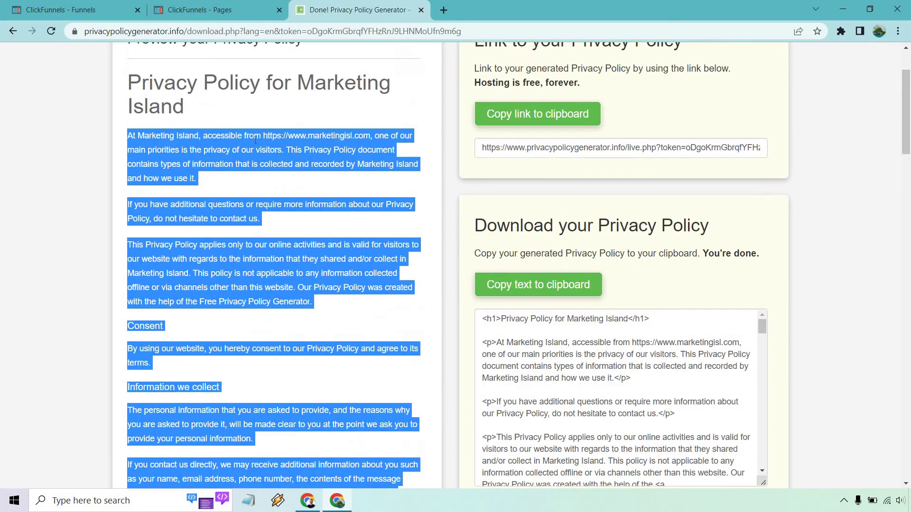
pyautogui.click(209, 153)
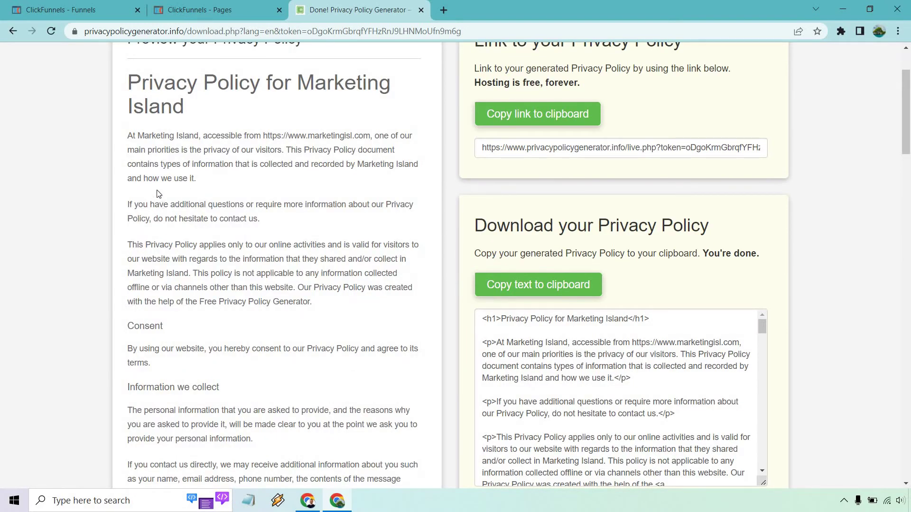
# Paste the policy into Notepad and select all of it as plain text.
pyautogui.click(253, 505)
pyautogui.hotkey('ctrl', 'v')
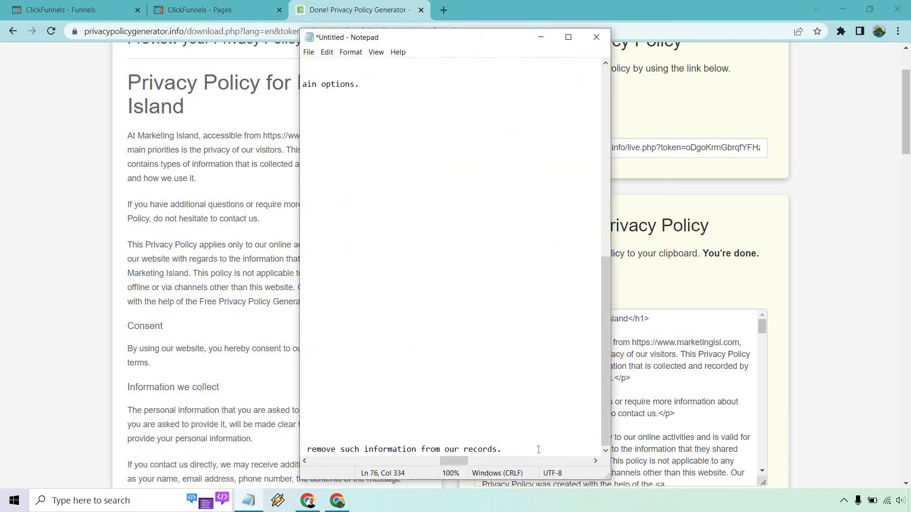
pyautogui.click(373, 466)
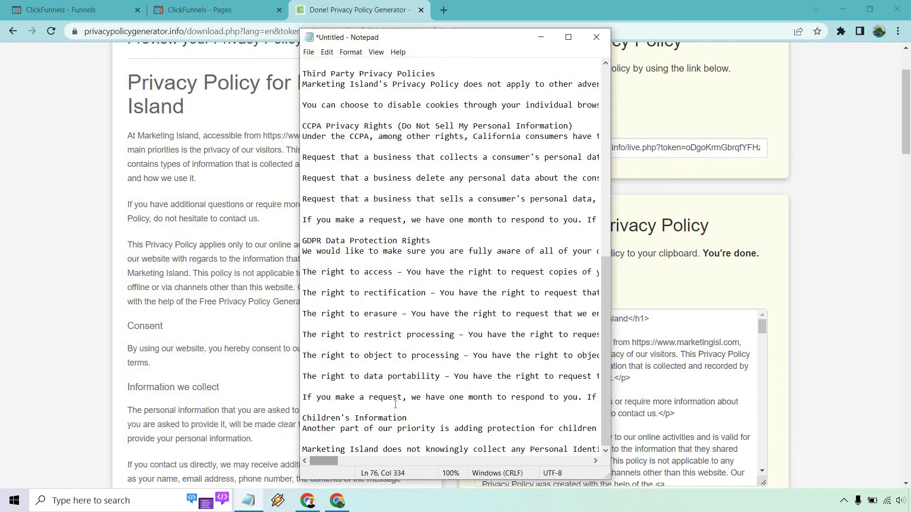
pyautogui.hotkey('ctrl', 'a')
# Paste the plain text over the page's policy paragraph, then compare with the generator.
pyautogui.click(211, 9)
pyautogui.tripleClick(393, 238)
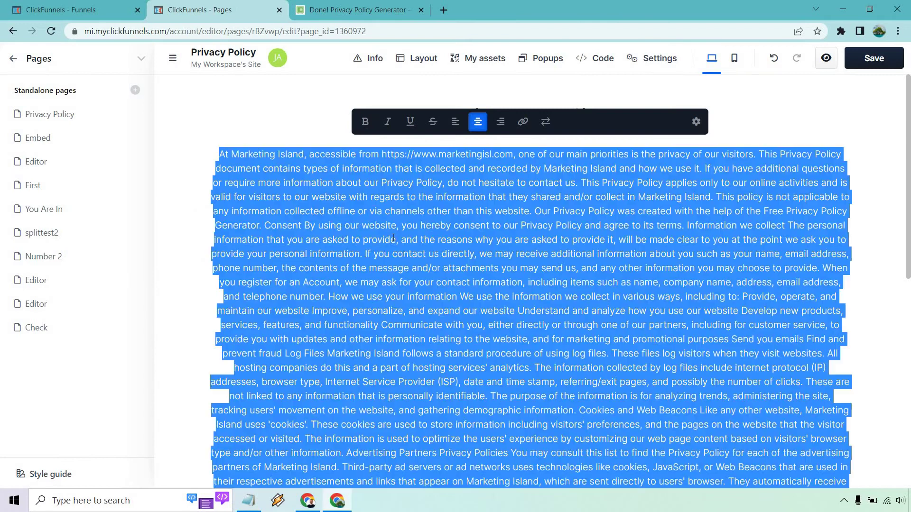
pyautogui.hotkey('ctrl', 'v')
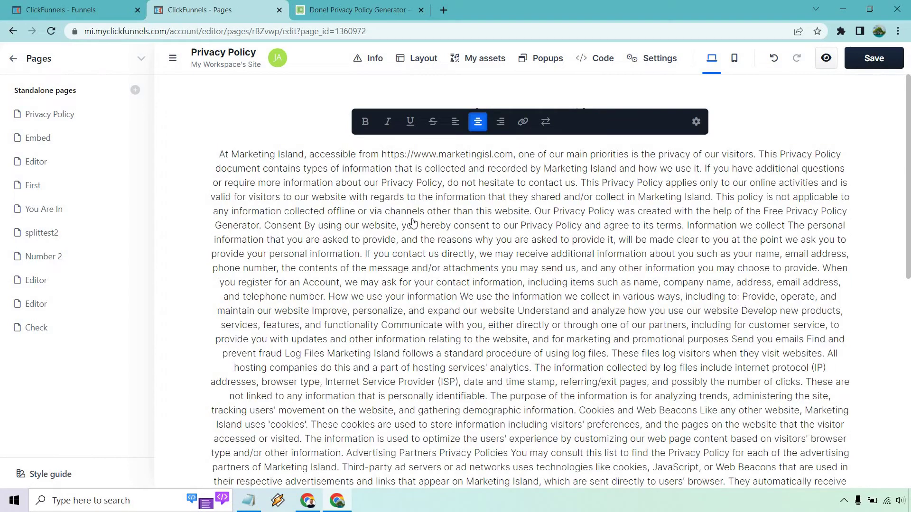
pyautogui.click(360, 7)
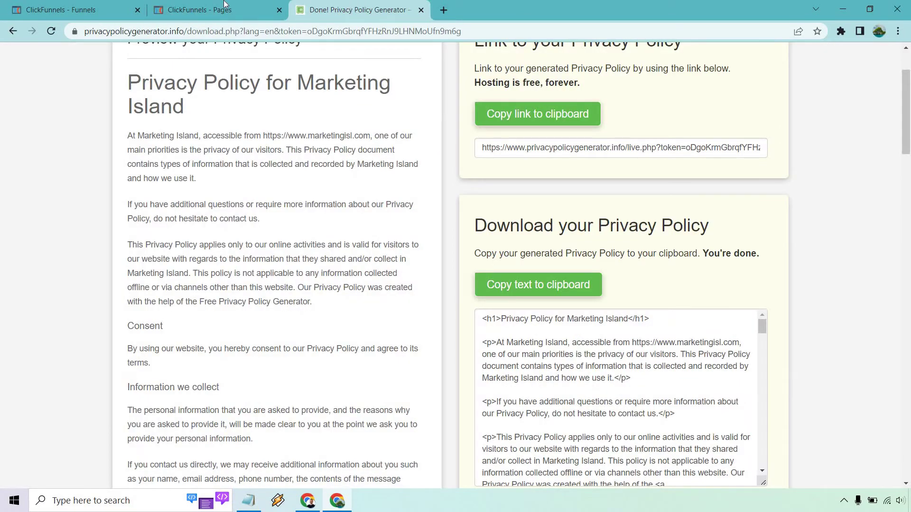
# Insert paragraph breaks before 'If you have' and 'This policy' in the policy text.
pyautogui.click(202, 5)
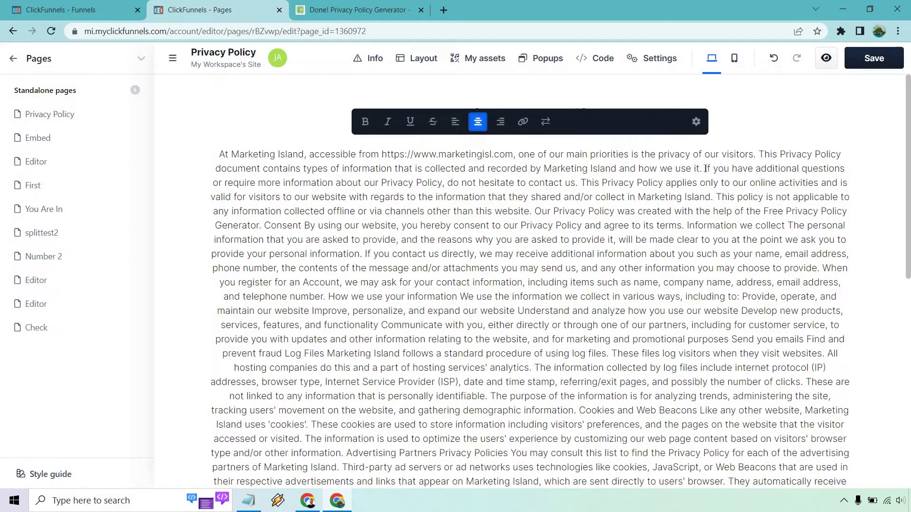
pyautogui.press('Return')
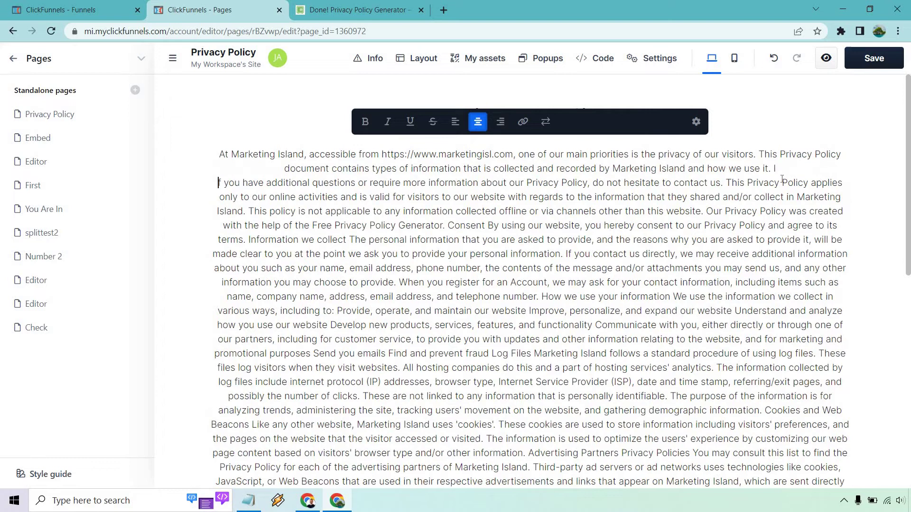
pyautogui.press('BackSpace')
pyautogui.press('Left')
pyautogui.press('Return')
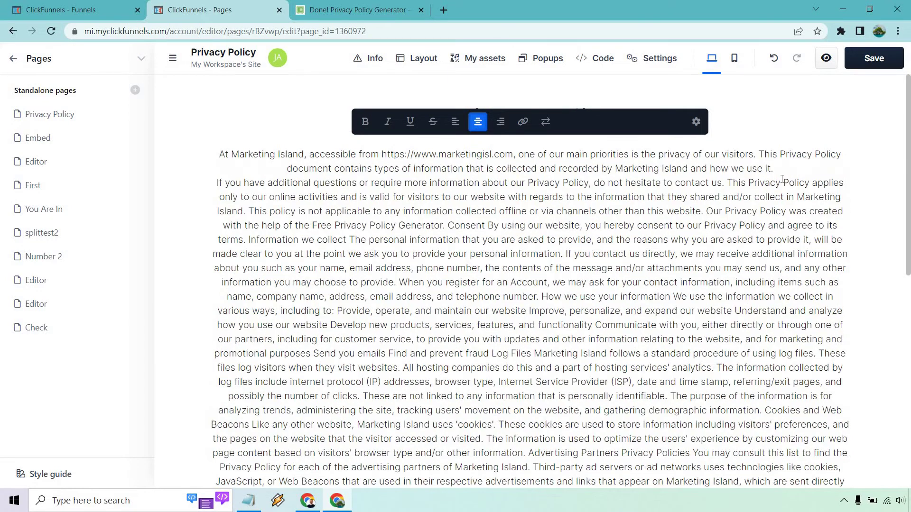
pyautogui.press('Return')
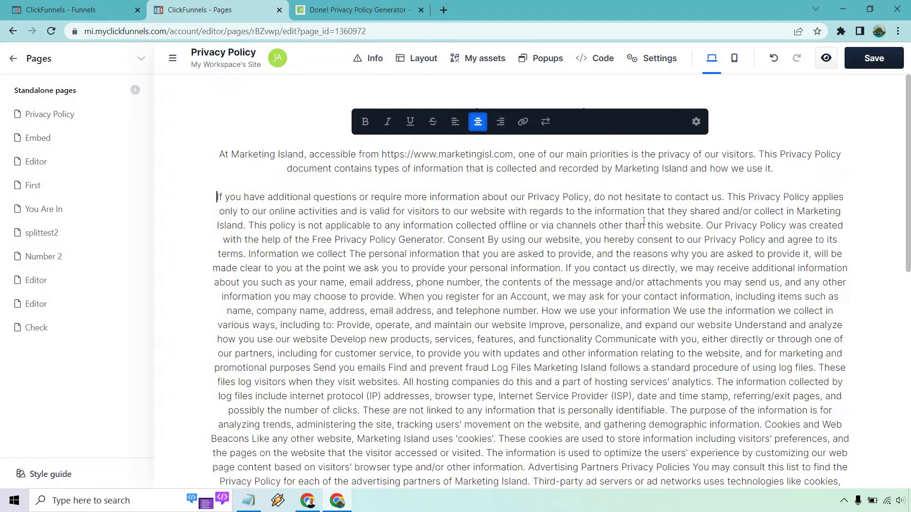
pyautogui.click(358, 9)
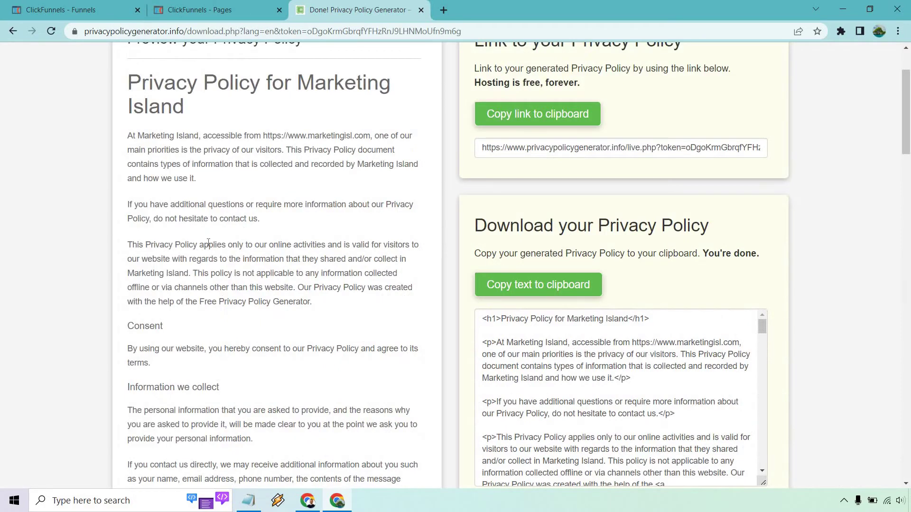
pyautogui.click(223, 10)
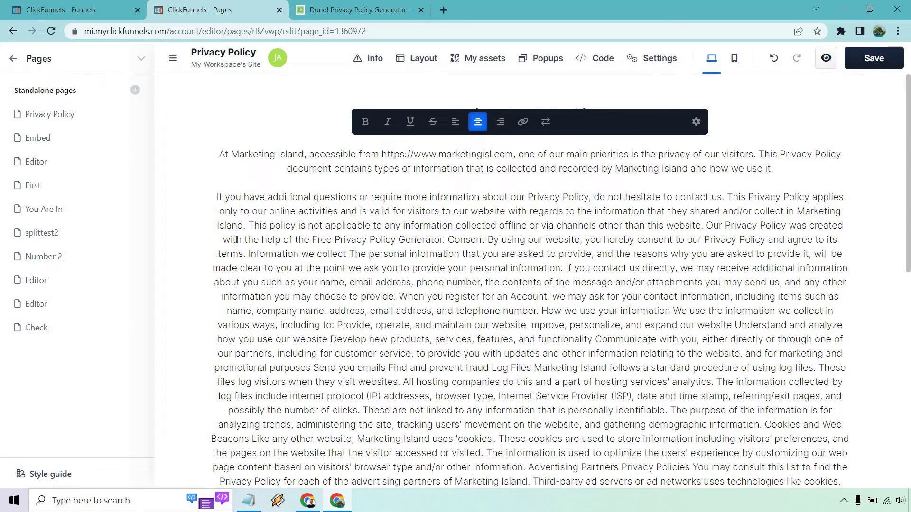
pyautogui.press('Return')
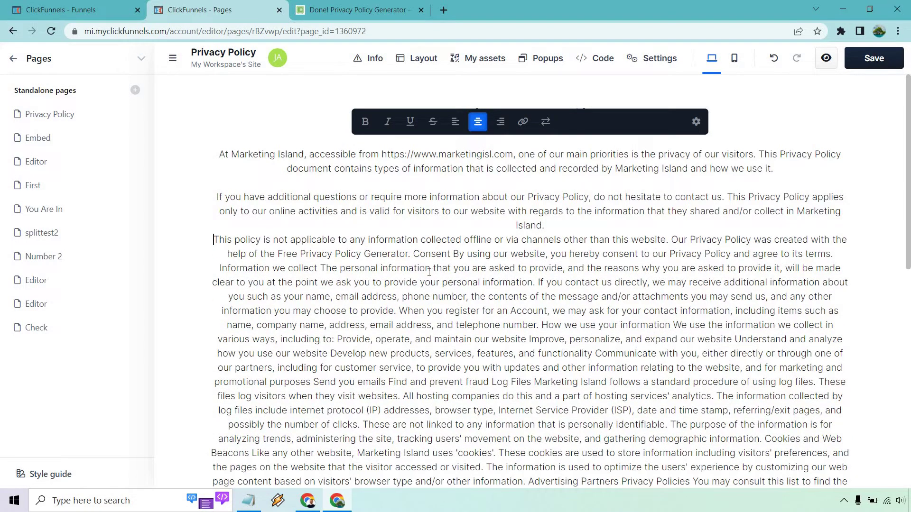
# Finish editing the paragraph and save the Privacy Policy page.
pyautogui.click(698, 292)
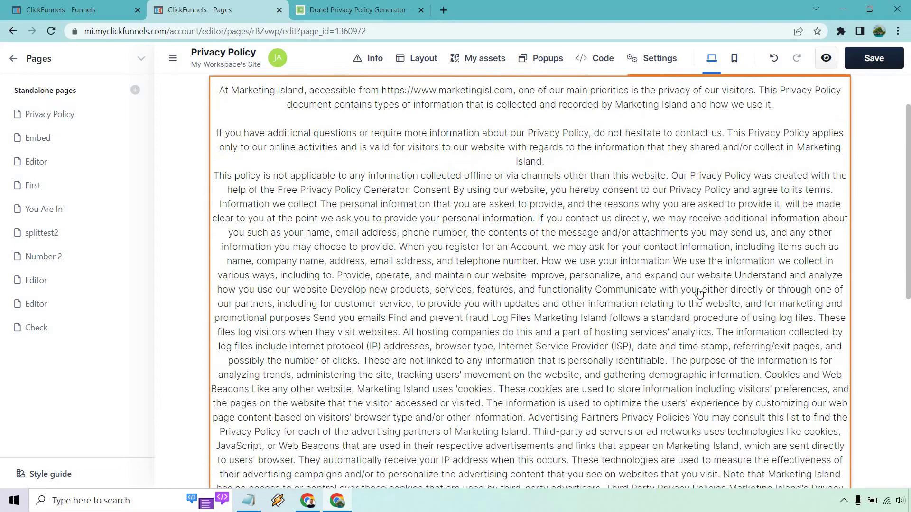
pyautogui.scroll(-5, 610, 297)
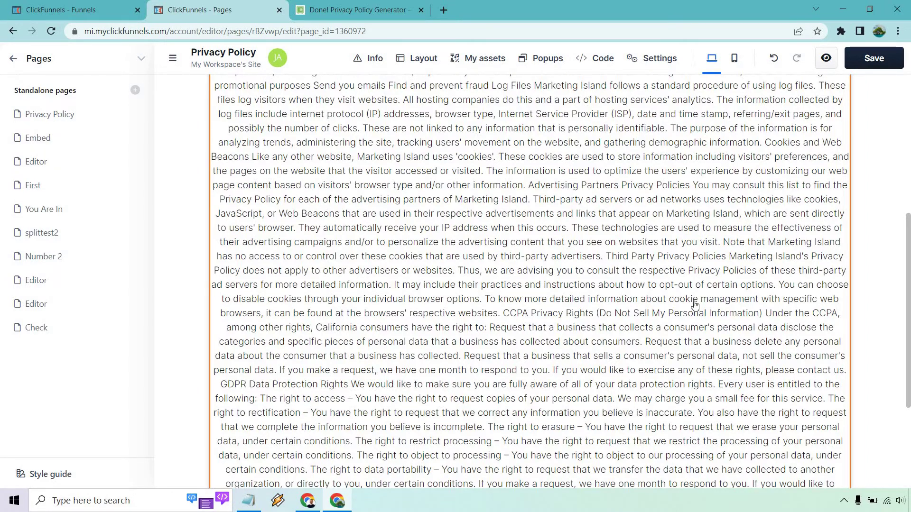
pyautogui.scroll(5, 695, 307)
pyautogui.click(872, 67)
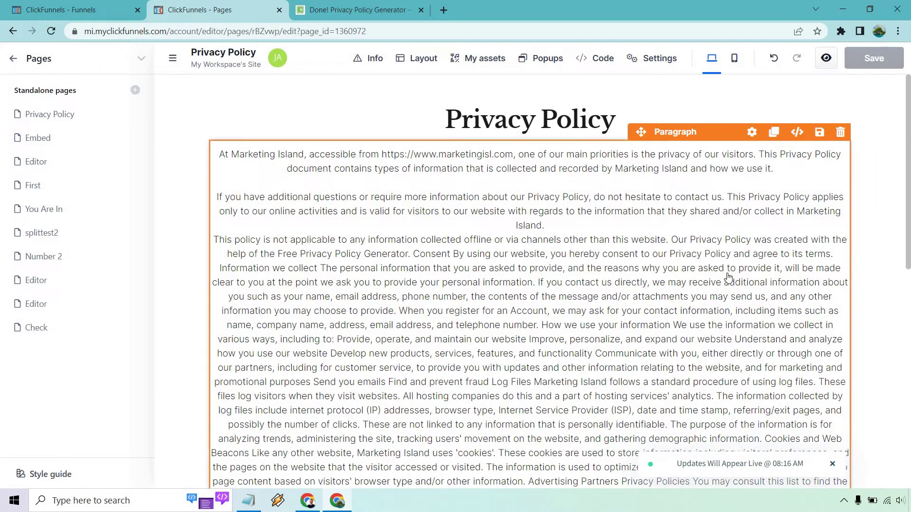
# Preview the saved Privacy Policy page, then return to the editor.
pyautogui.click(825, 59)
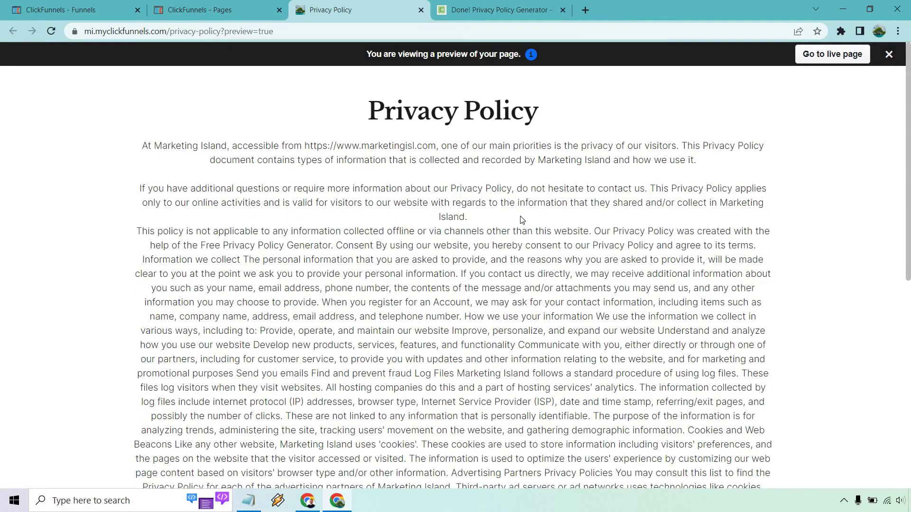
pyautogui.scroll(-10, 522, 219)
pyautogui.scroll(10, 522, 219)
pyautogui.click(421, 10)
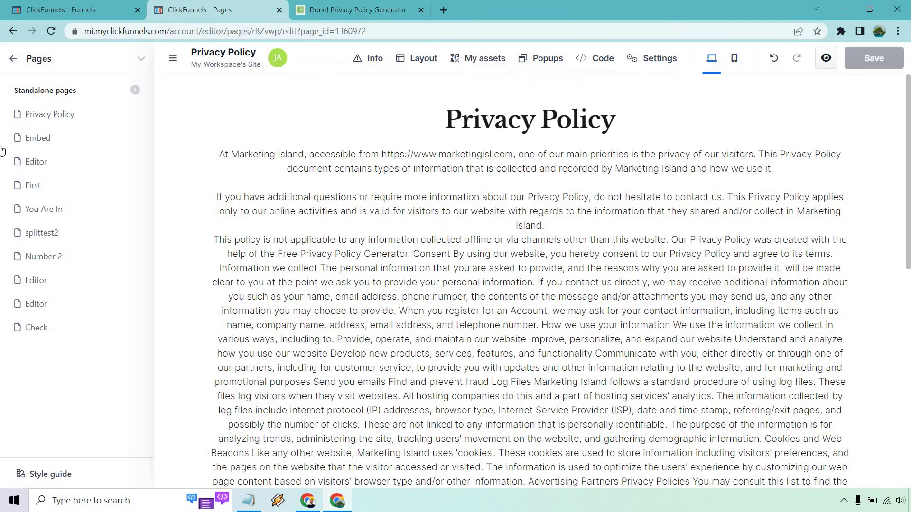
# Open the Privacy Policy page's settings from the pages list and copy its URL.
pyautogui.click(14, 59)
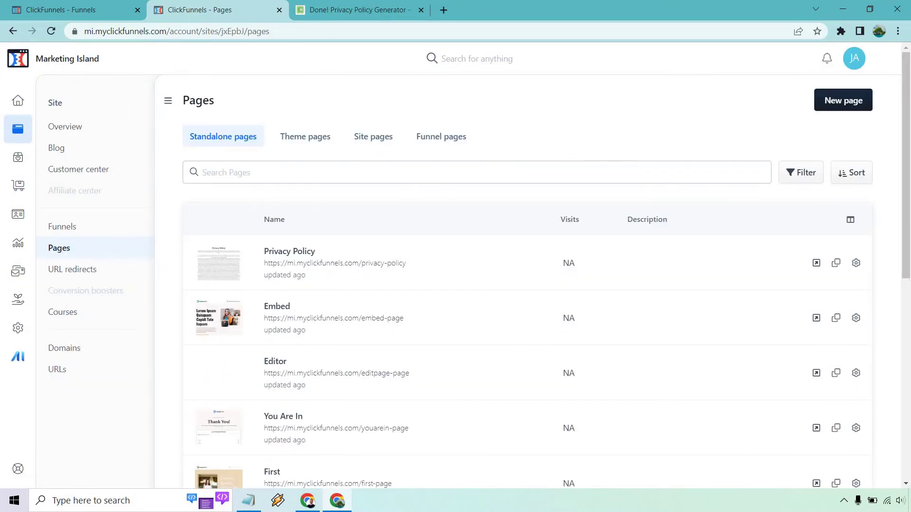
pyautogui.click(856, 263)
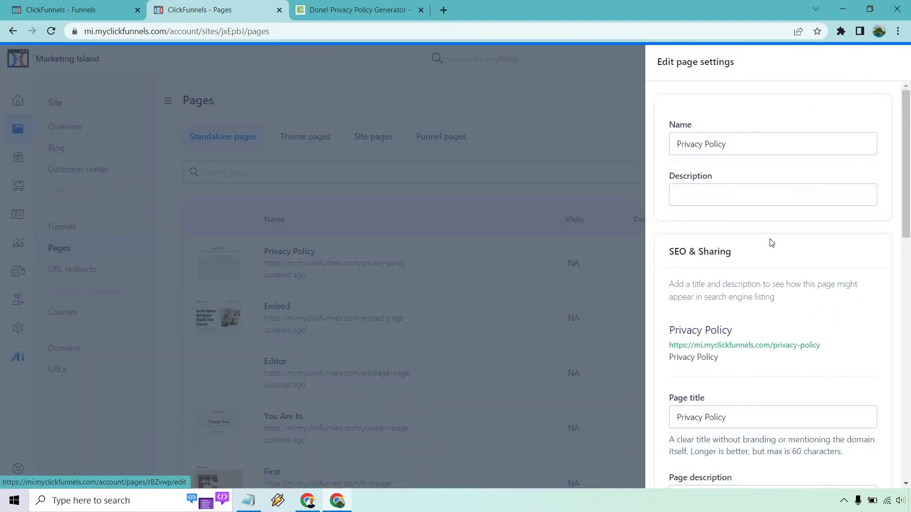
pyautogui.moveTo(823, 345); pyautogui.dragTo(670, 346)
pyautogui.rightClick(672, 352)
pyautogui.click(689, 357)
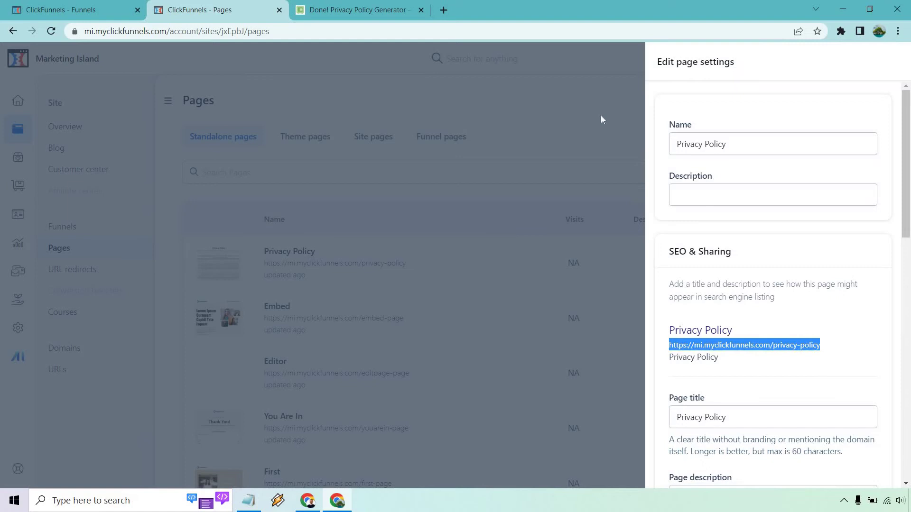
# Save the page settings with the /privacy-policy path using Update page.
pyautogui.click(601, 116)
pyautogui.scroll(-10, 906, 299)
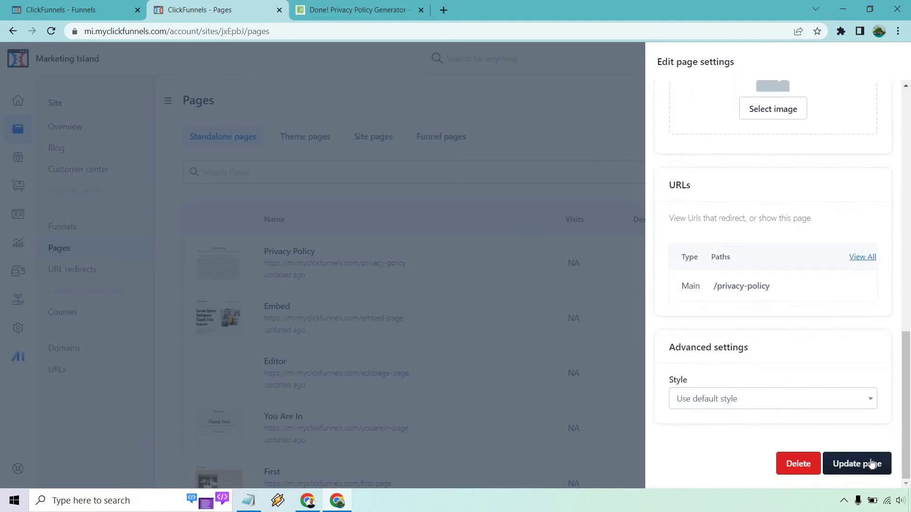
pyautogui.click(872, 464)
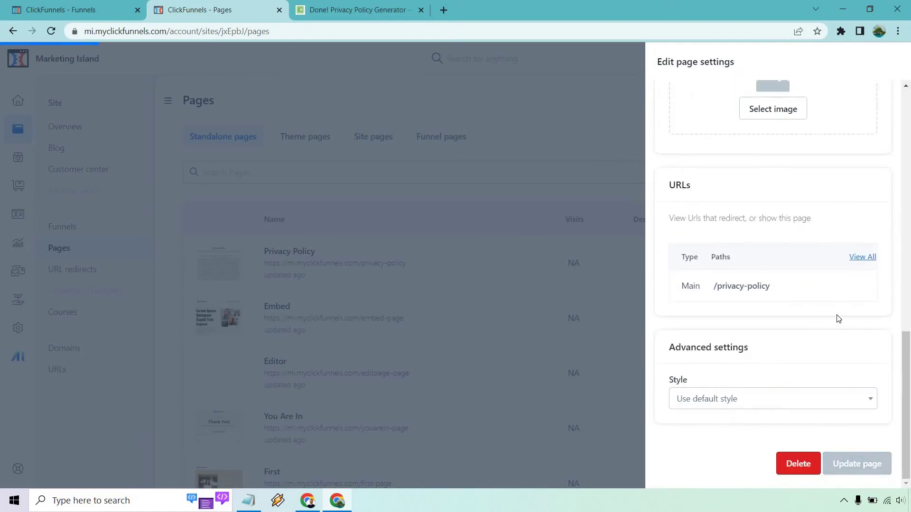
# Select the words 'Privacy Policy' in the funnel page's footer.
pyautogui.hotkey('ctrl', 'shift', 'Tab')
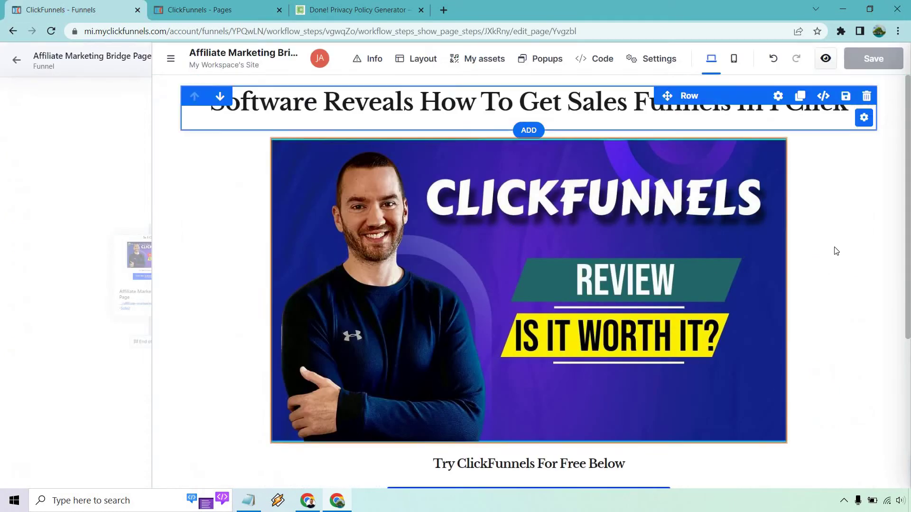
pyautogui.scroll(-5, 617, 337)
pyautogui.click(581, 383)
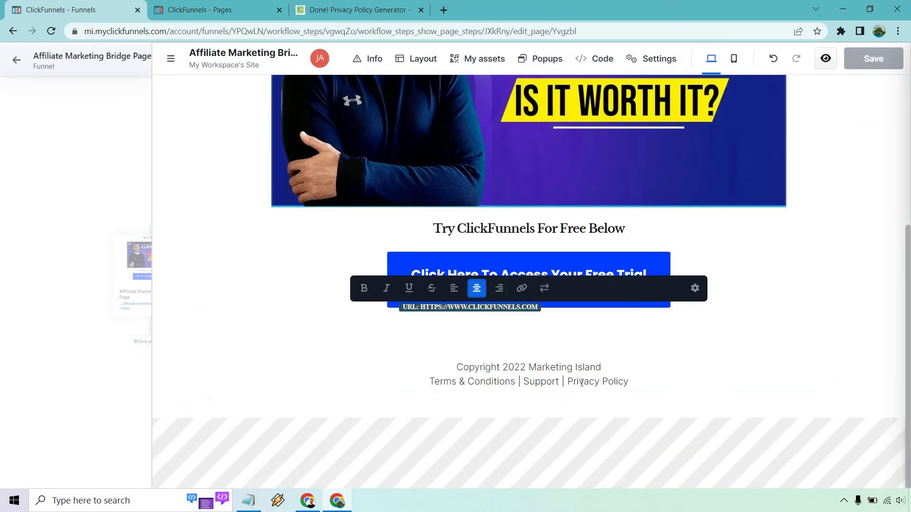
pyautogui.moveTo(567, 381); pyautogui.dragTo(629, 382)
# Link them to the pasted privacy-policy URL, opening in a new window, colored #1d16fe.
pyautogui.click(522, 289)
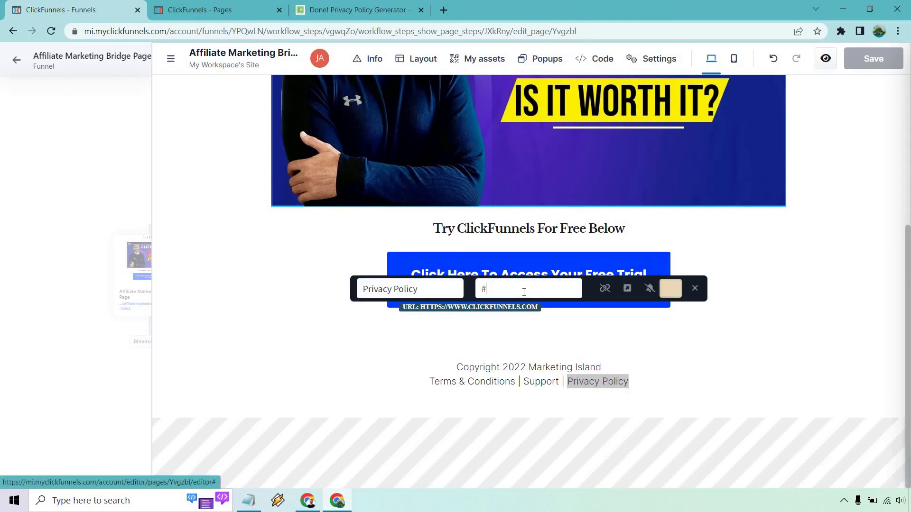
pyautogui.hotkey('ctrl', 'a')
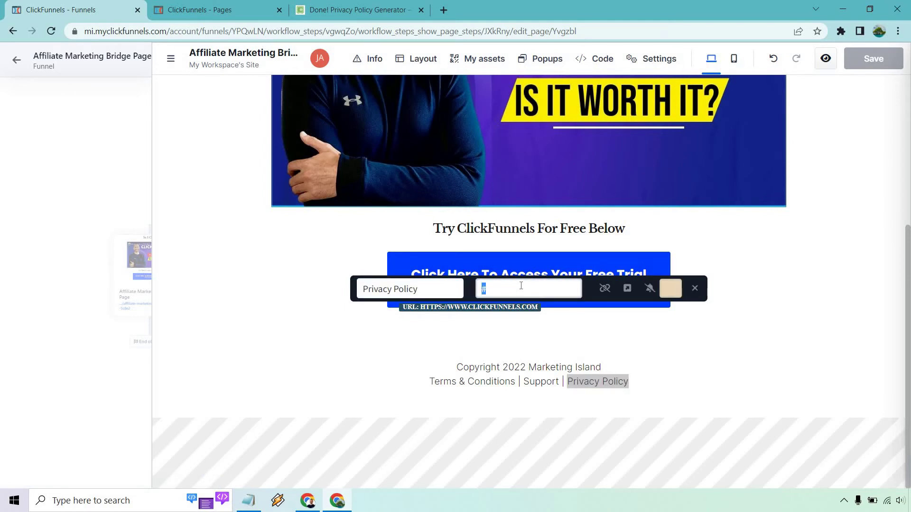
pyautogui.hotkey('ctrl', 'v')
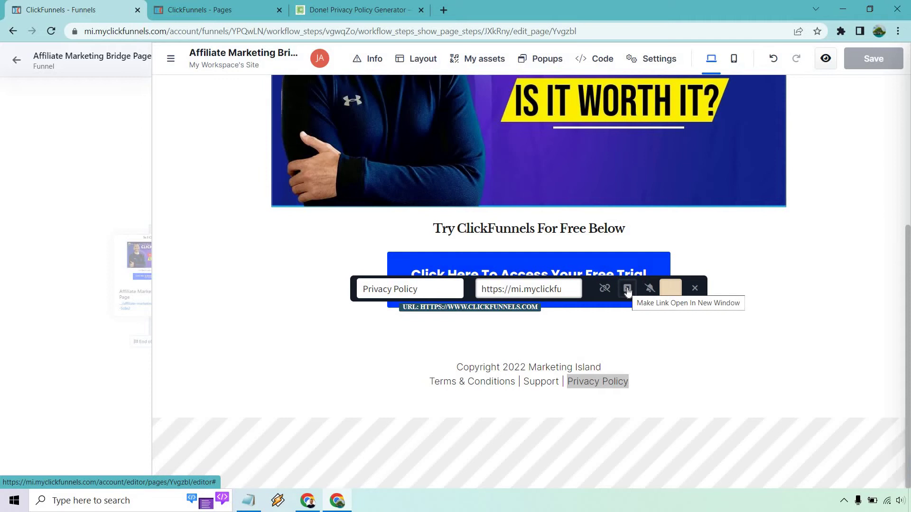
pyautogui.click(627, 288)
pyautogui.click(669, 288)
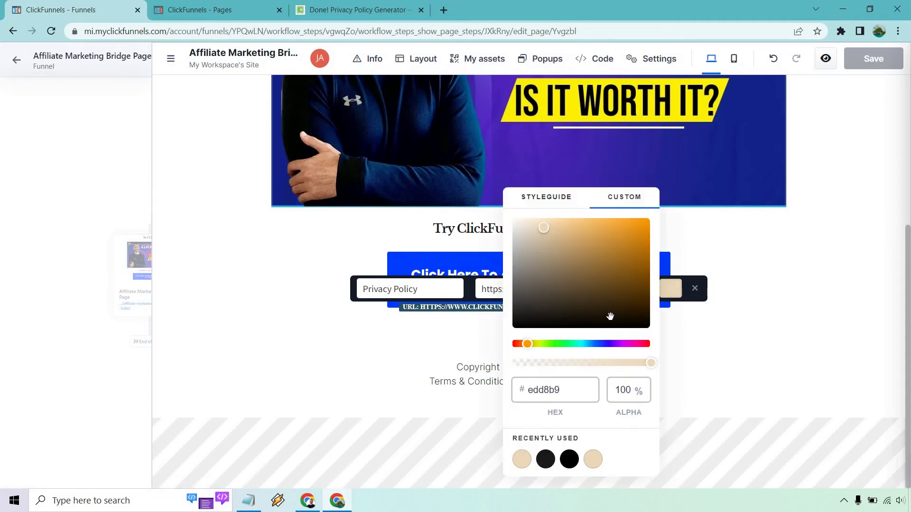
pyautogui.click(606, 344)
pyautogui.click(648, 250)
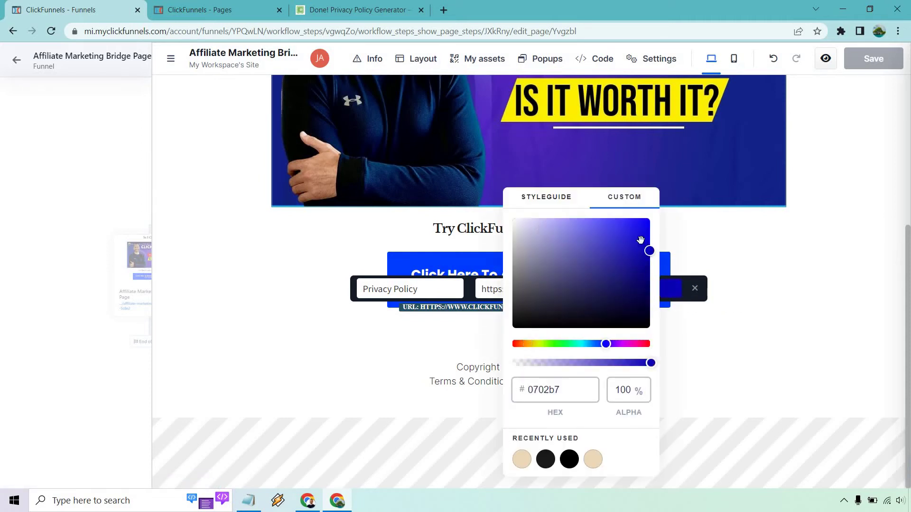
pyautogui.moveTo(640, 240); pyautogui.dragTo(640, 220)
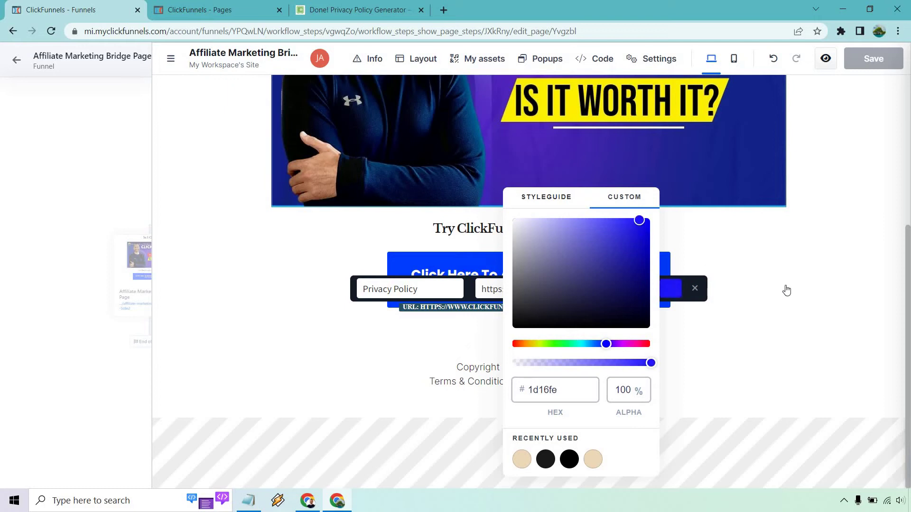
pyautogui.click(787, 290)
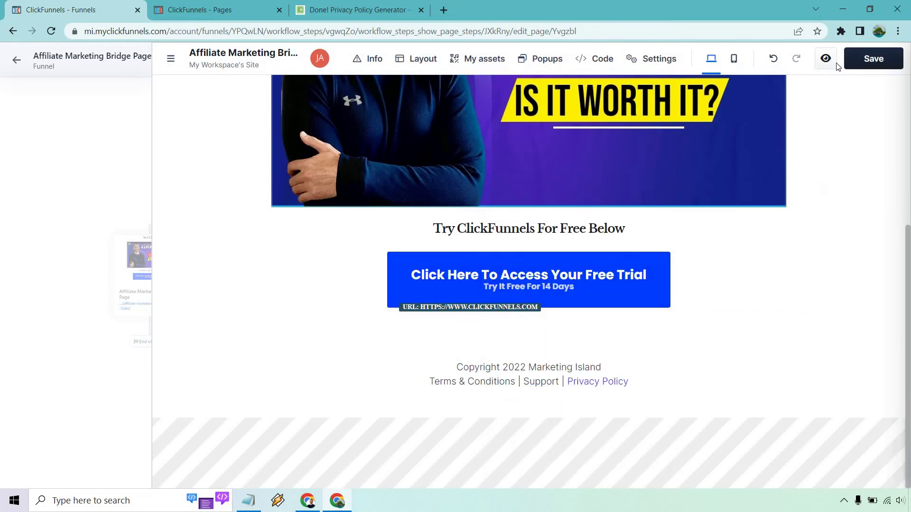
# Save the funnel page, preview it, and click the footer Privacy Policy link to test it.
pyautogui.click(884, 65)
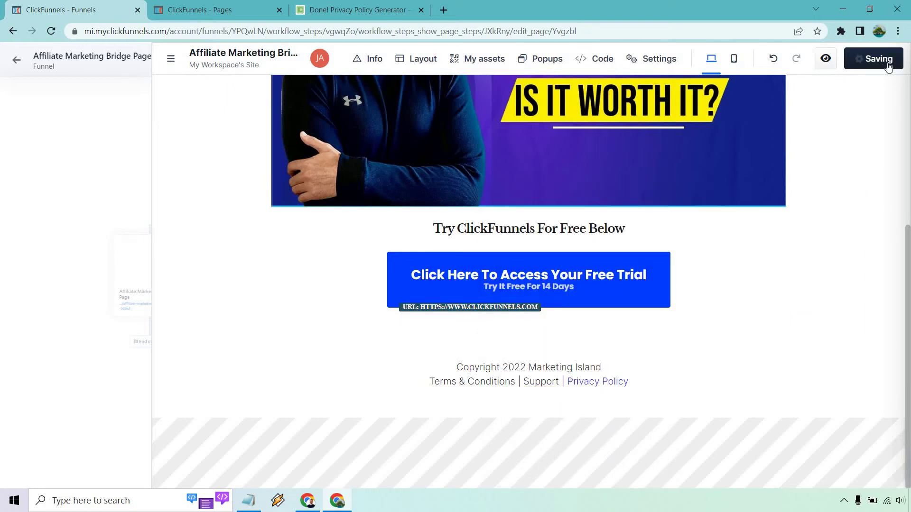
pyautogui.click(827, 66)
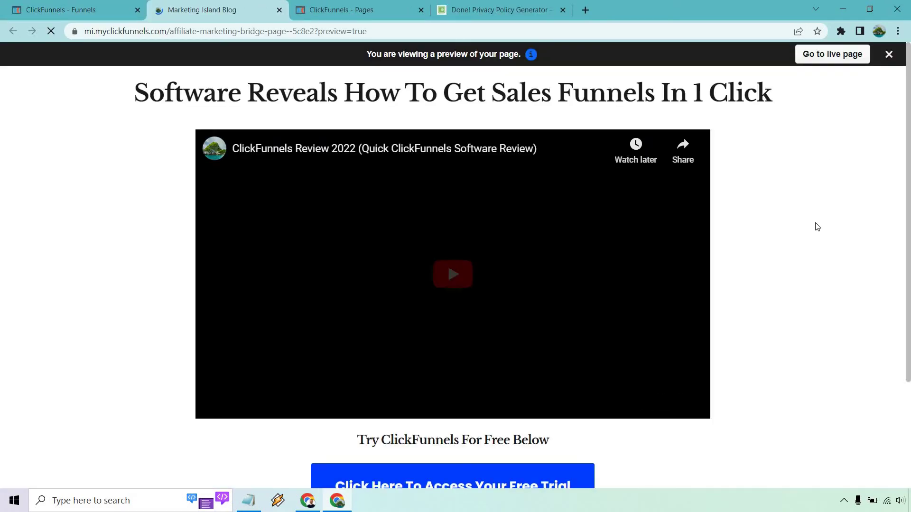
pyautogui.scroll(-3, 807, 231)
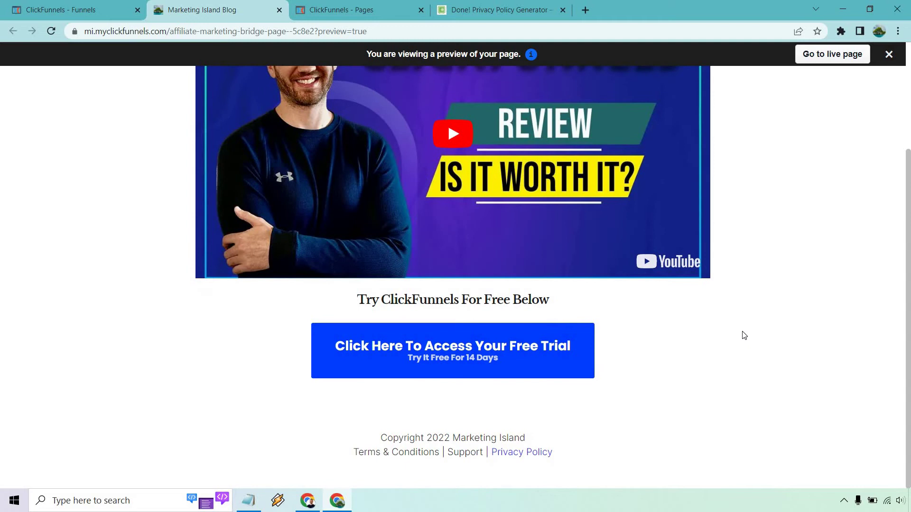
pyautogui.click(538, 455)
pyautogui.scroll(-8, 812, 293)
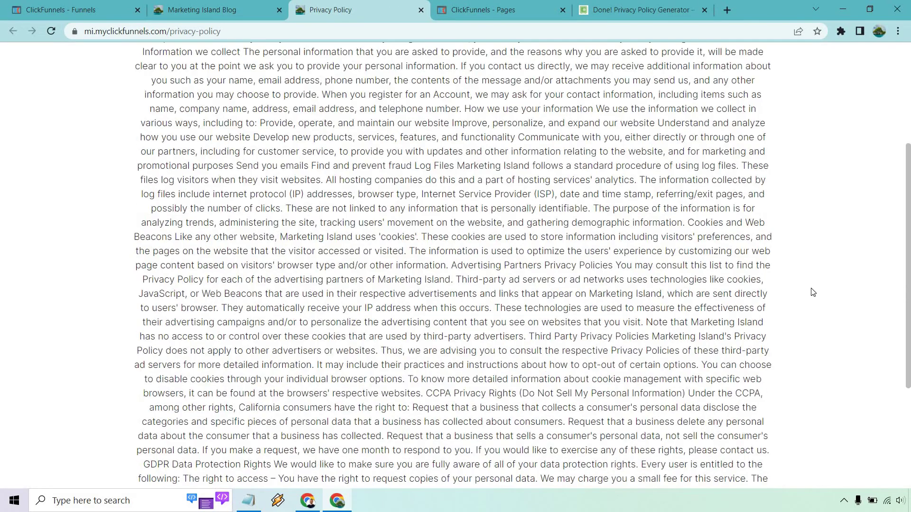
pyautogui.scroll(8, 810, 293)
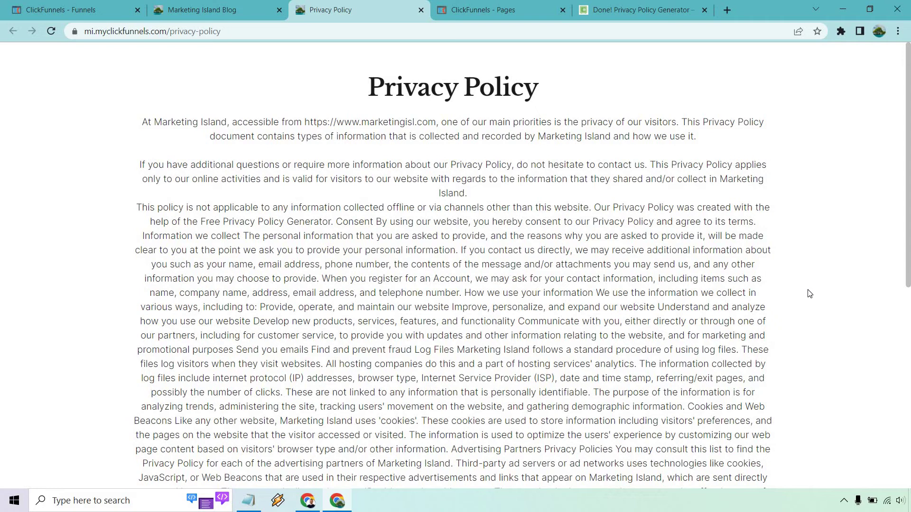
# Cycle through the generator, published policy and preview tabs, ending on the standalone pages list.
pyautogui.click(641, 9)
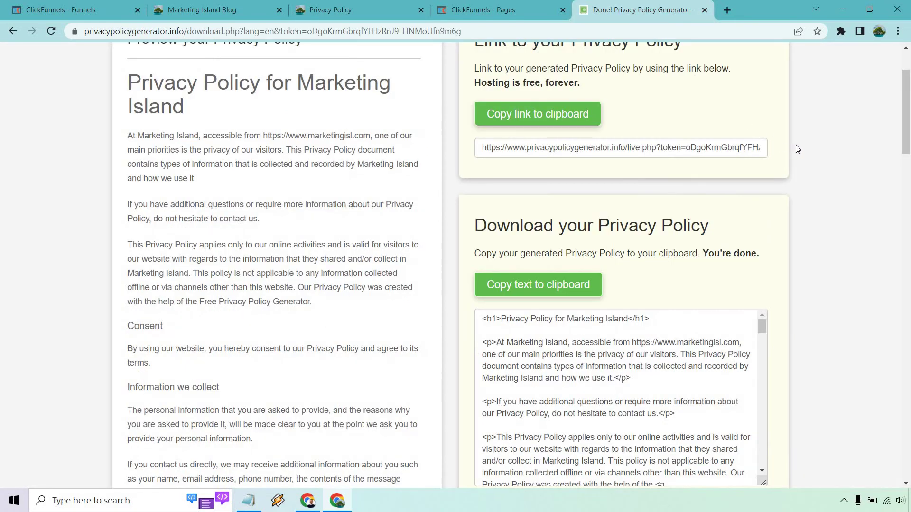
pyautogui.scroll(2, 843, 153)
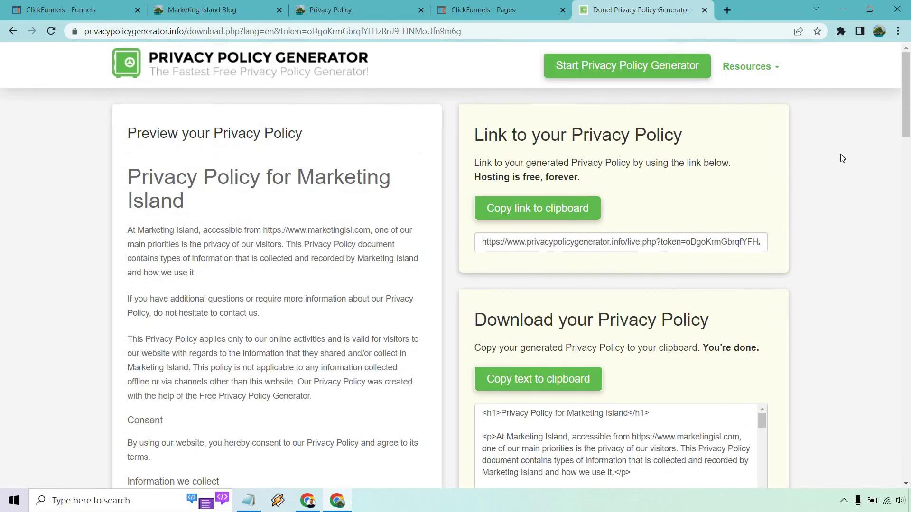
pyautogui.click(367, 5)
pyautogui.click(209, 3)
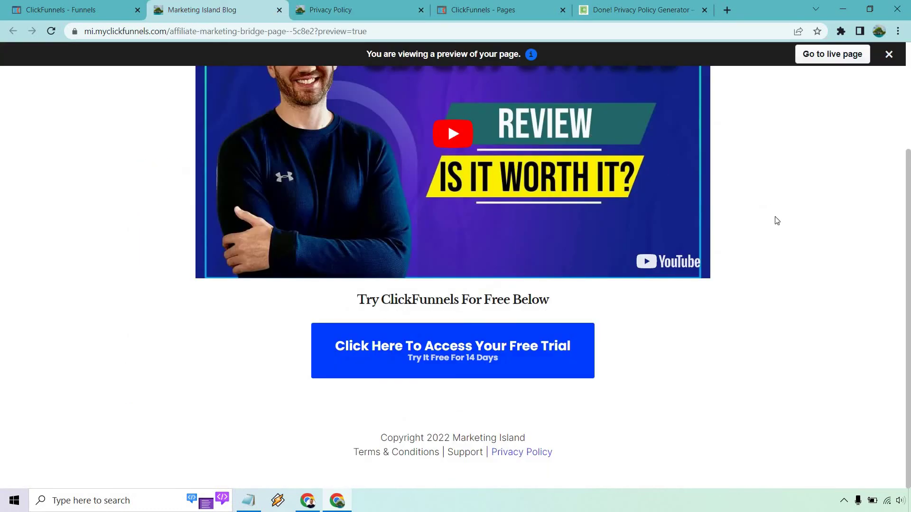
pyautogui.scroll(3, 853, 247)
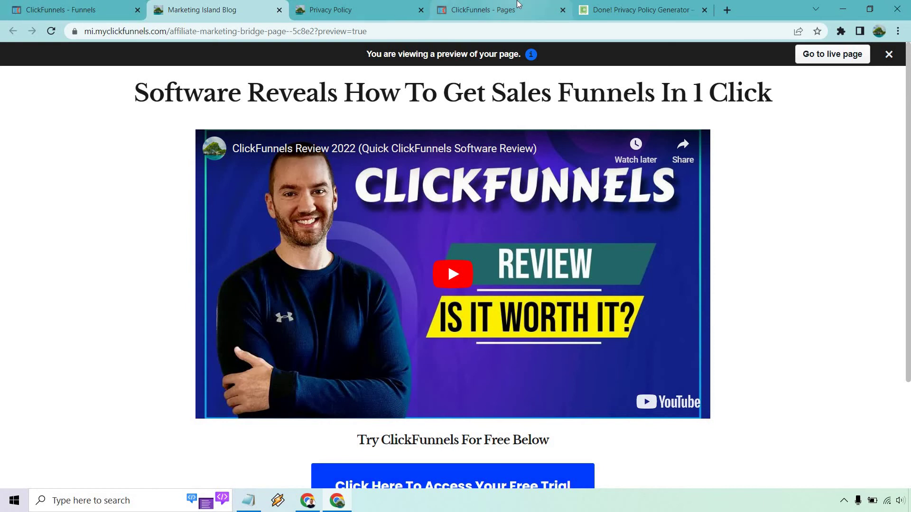
pyautogui.click(483, 9)
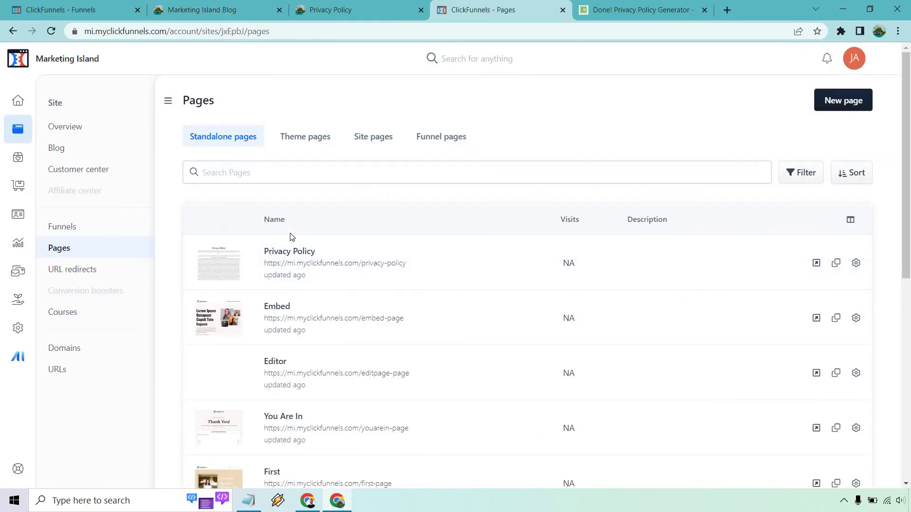